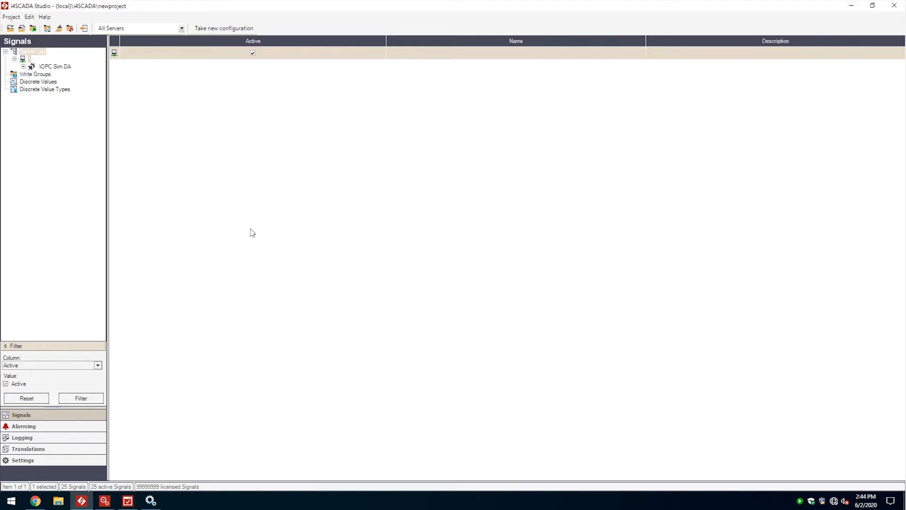
Step: Check the BACnet Service's status in i4SCADA Service Manager, and add a BACnet Connector to the server in i4SCADA Studio
{"action": "left_click", "coordinate": [104, 500]}
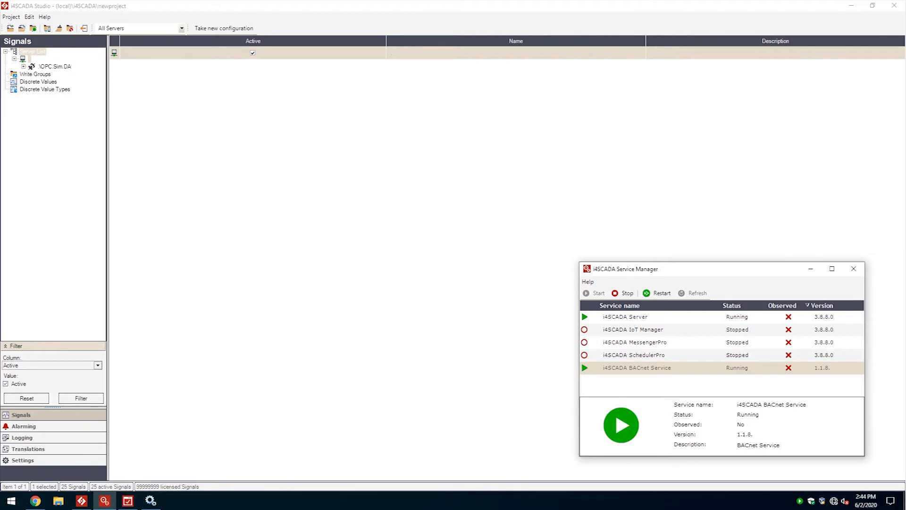
{"action": "left_click", "coordinate": [566, 132]}
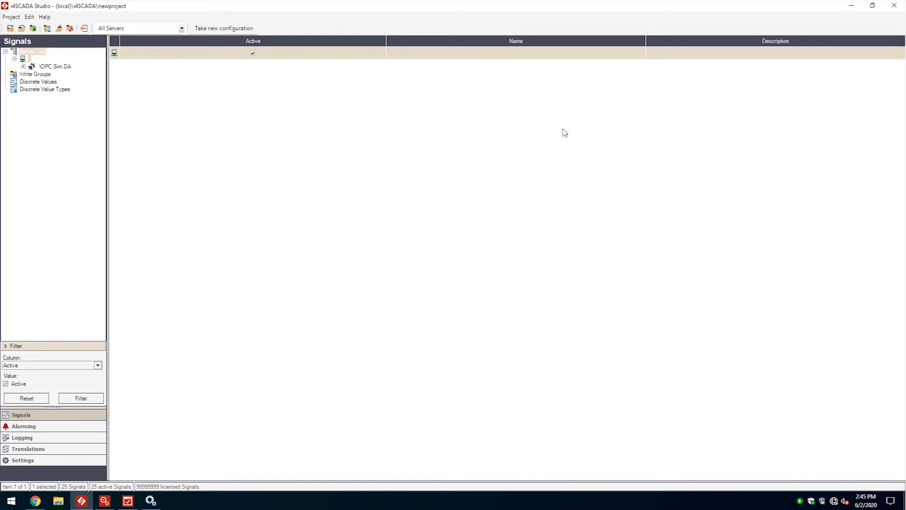
{"action": "right_click", "coordinate": [30, 62]}
{"action": "mouse_move", "coordinate": [68, 81]}
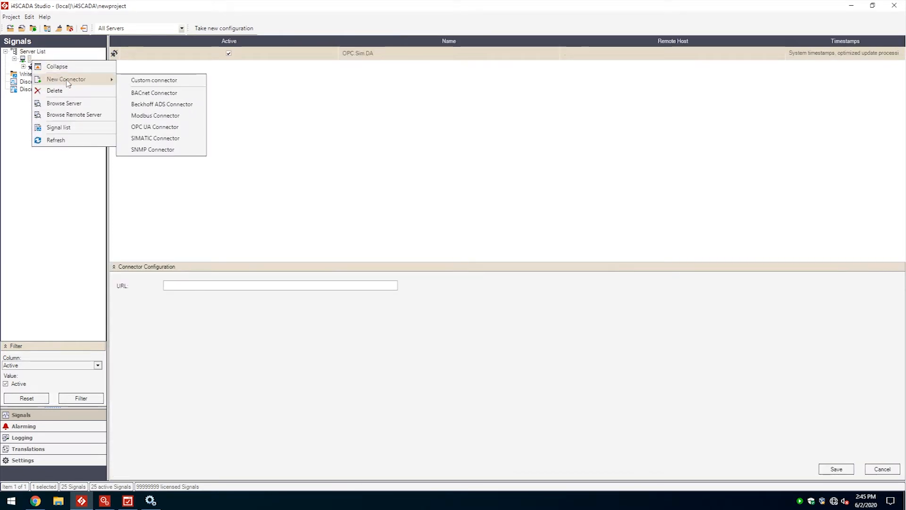
{"action": "left_click", "coordinate": [174, 93]}
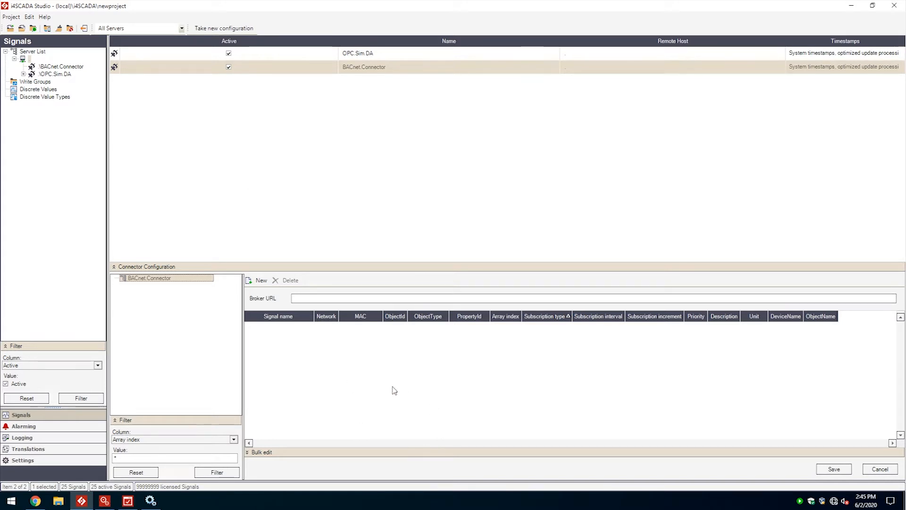
{"action": "left_click", "coordinate": [360, 299]}
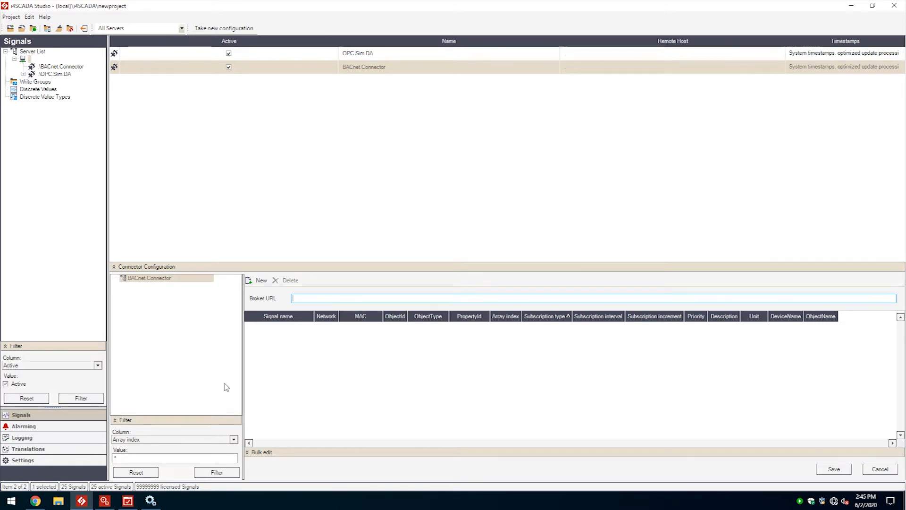
{"action": "left_click", "coordinate": [35, 500]}
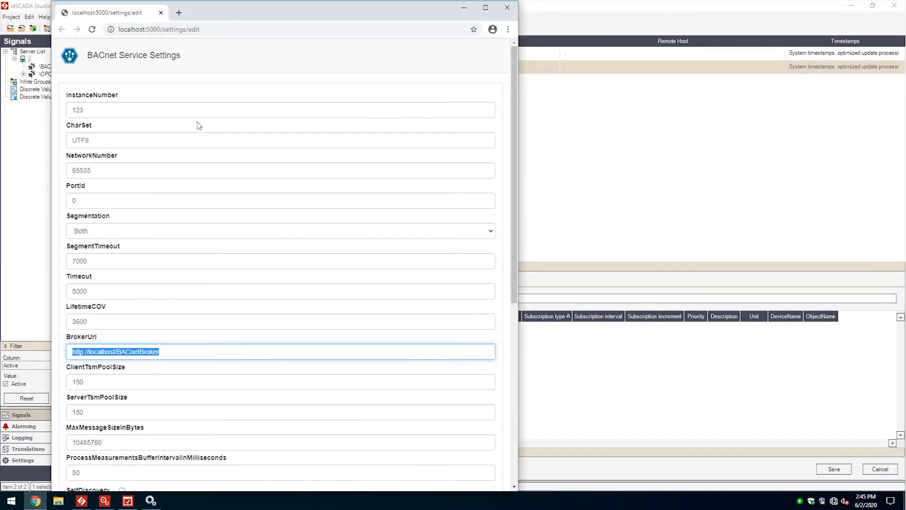
{"action": "left_click", "coordinate": [109, 25]}
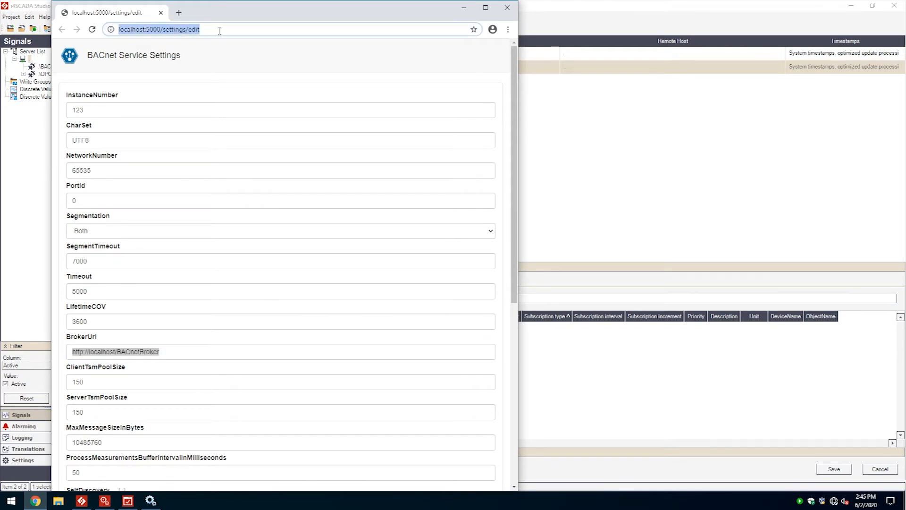
{"action": "left_click", "coordinate": [180, 351]}
{"action": "key", "text": "ctrl+c"}
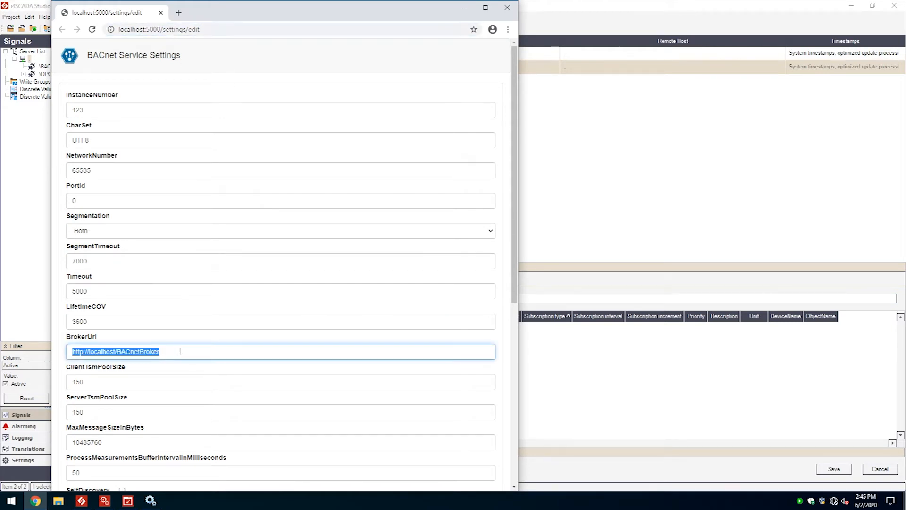
{"action": "right_click", "coordinate": [138, 354]}
{"action": "left_click", "coordinate": [179, 237]}
{"action": "left_click", "coordinate": [537, 296]}
{"action": "right_click", "coordinate": [336, 298]}
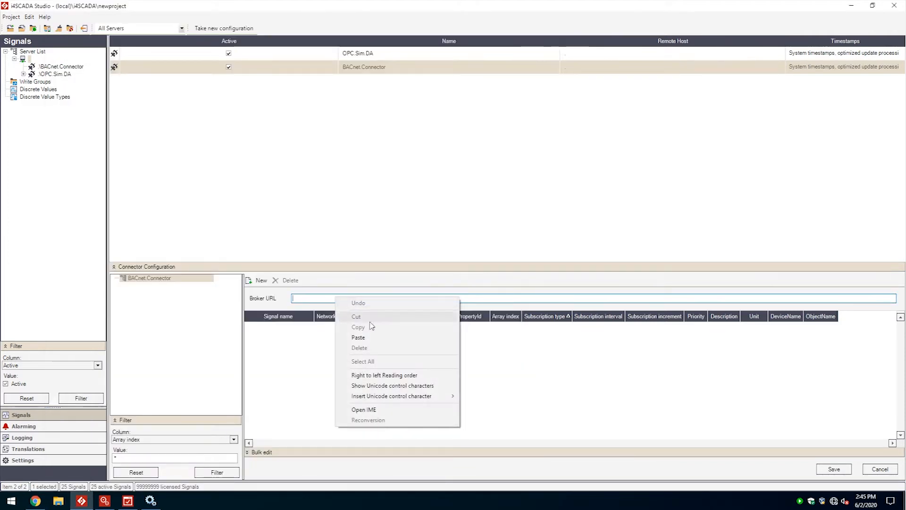
{"action": "left_click", "coordinate": [358, 338]}
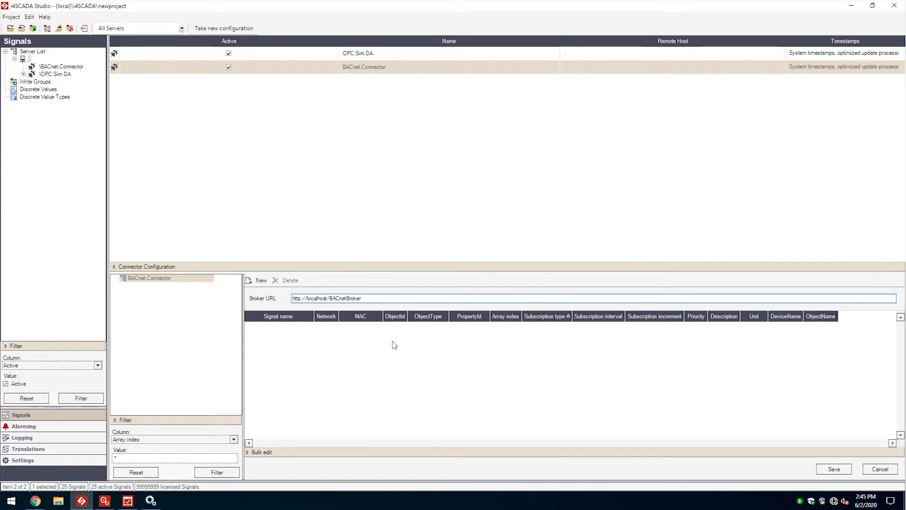
Step: Start adding signals to the connector, expand DEV 1 and select AI 0's properties from update-interval to device-type
{"action": "left_click", "coordinate": [261, 281]}
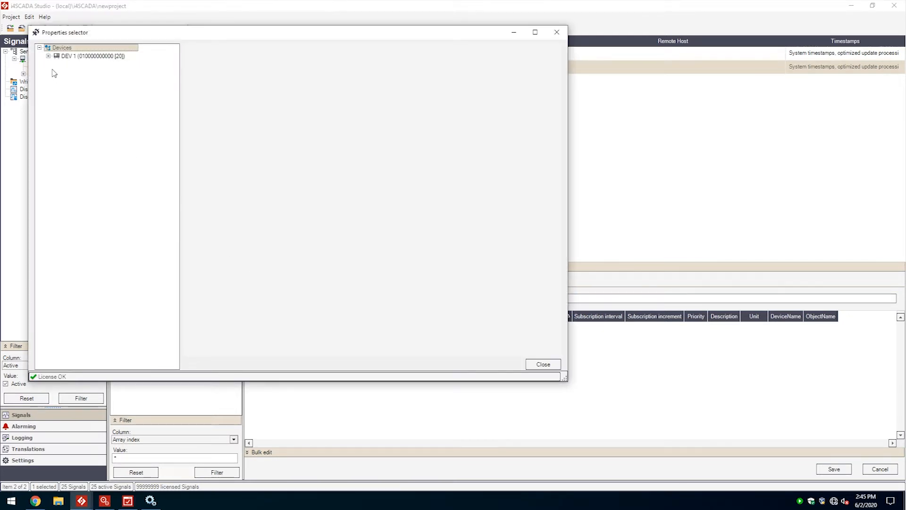
{"action": "left_click", "coordinate": [48, 56]}
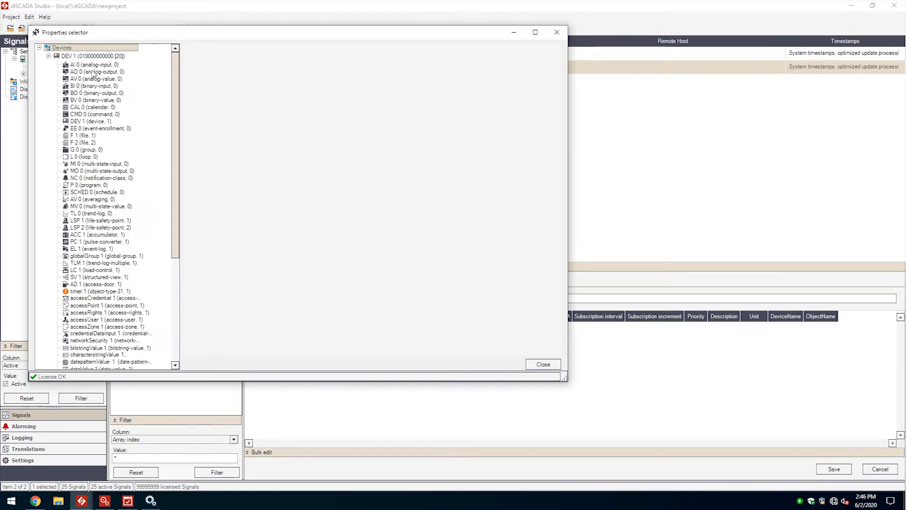
{"action": "left_click", "coordinate": [103, 57]}
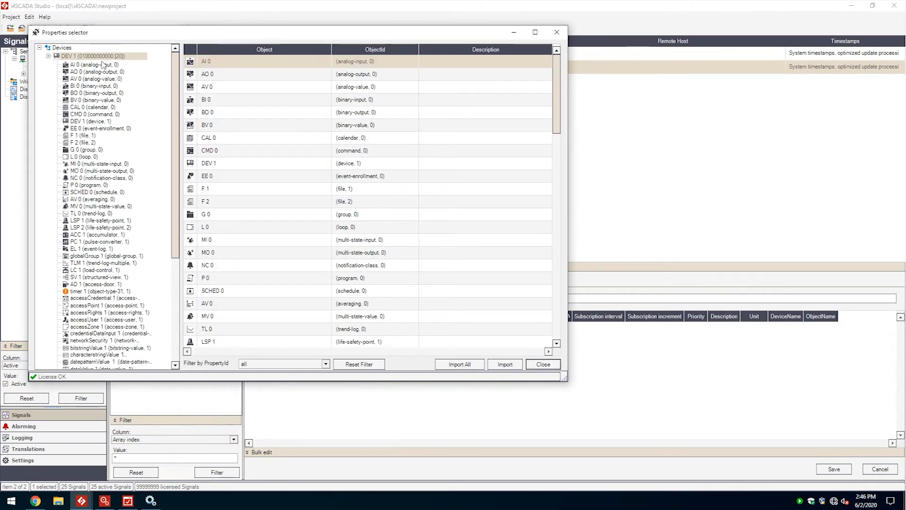
{"action": "left_click", "coordinate": [102, 64]}
{"action": "left_click_drag", "start_coordinate": [254, 103], "coordinate": [253, 187]}
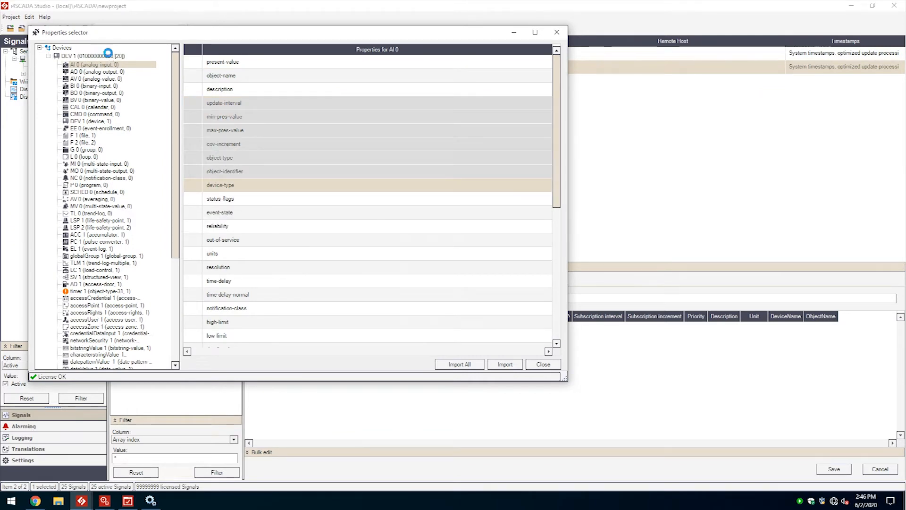
Step: Filter all DEV 1 objects by the property ID archive, import all matching properties and close the properties selector
{"action": "left_click", "coordinate": [110, 56]}
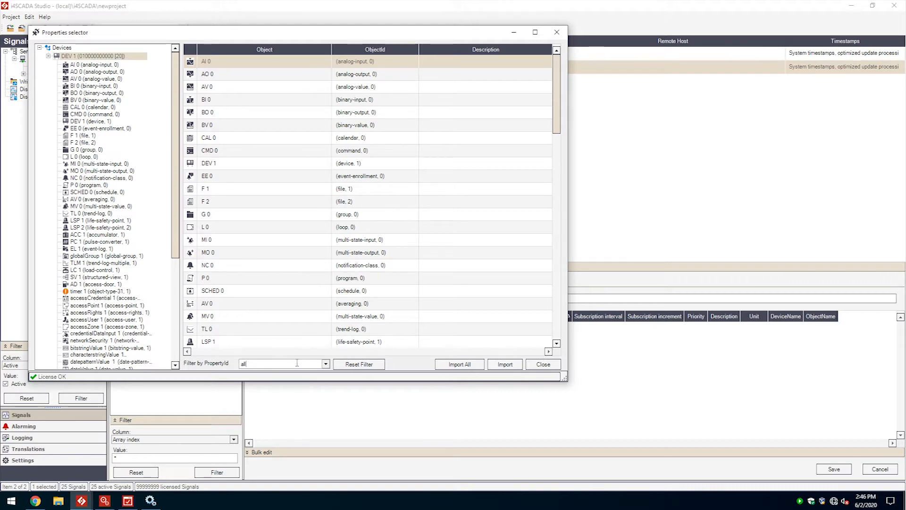
{"action": "left_click", "coordinate": [326, 364]}
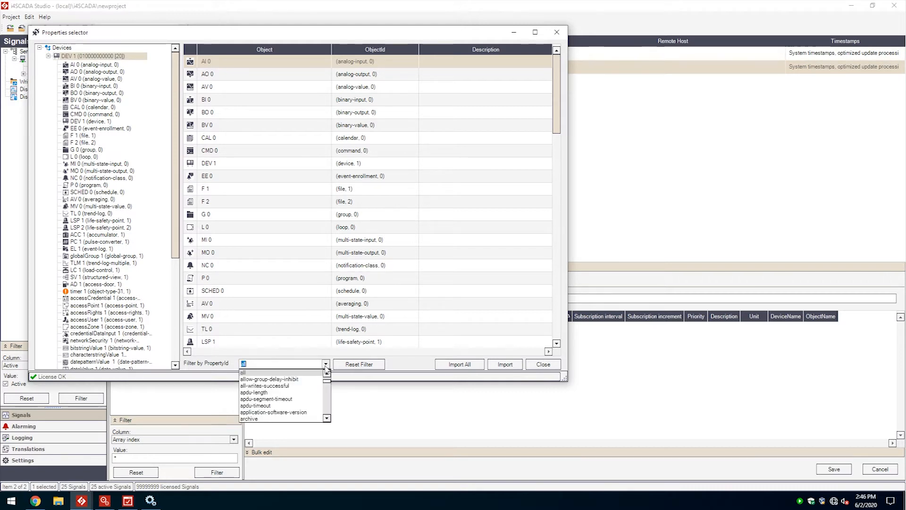
{"action": "left_click", "coordinate": [250, 418]}
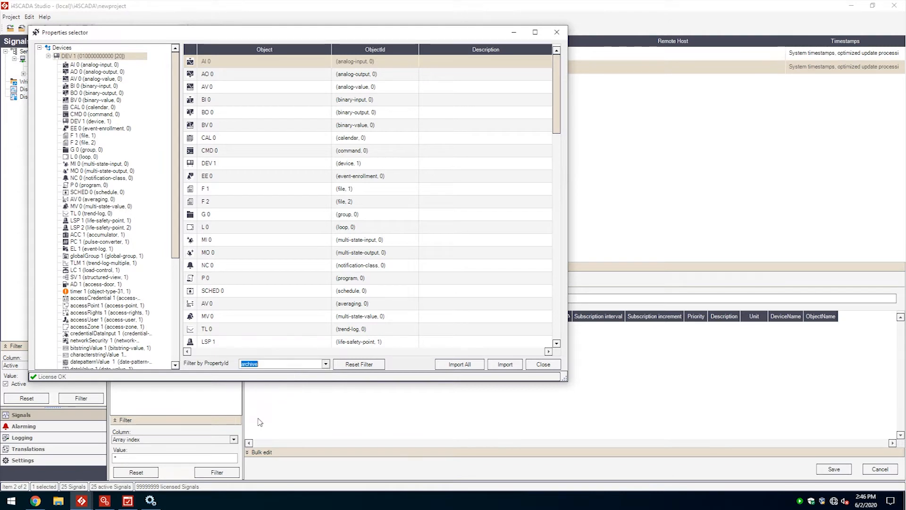
{"action": "left_click", "coordinate": [462, 364]}
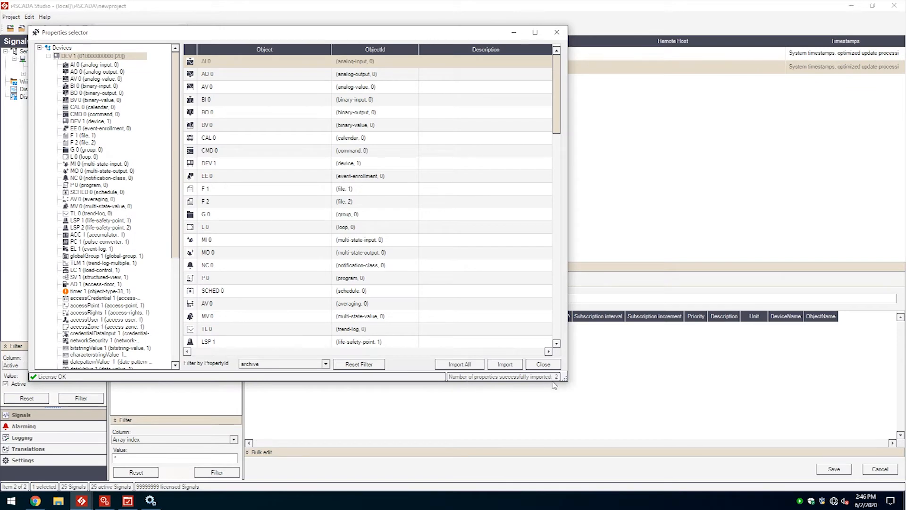
{"action": "left_click_drag", "start_coordinate": [93, 34], "coordinate": [150, 30]}
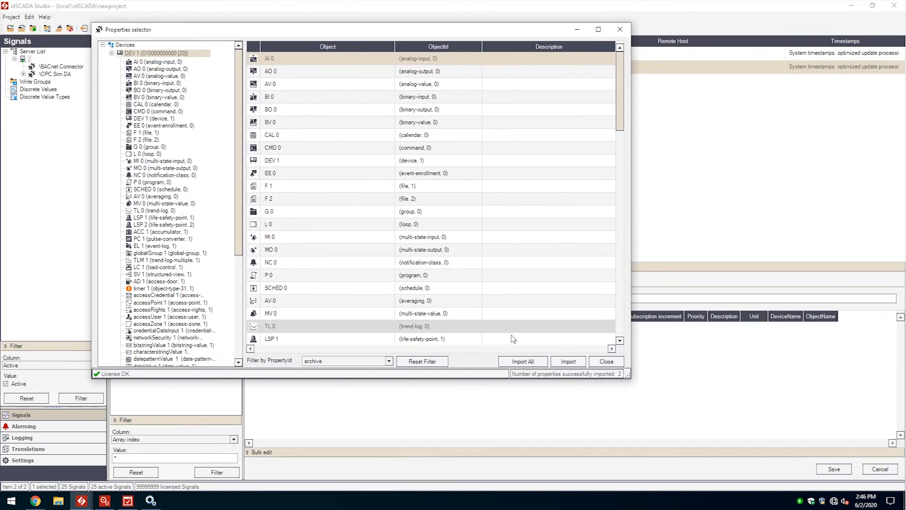
{"action": "left_click", "coordinate": [601, 362]}
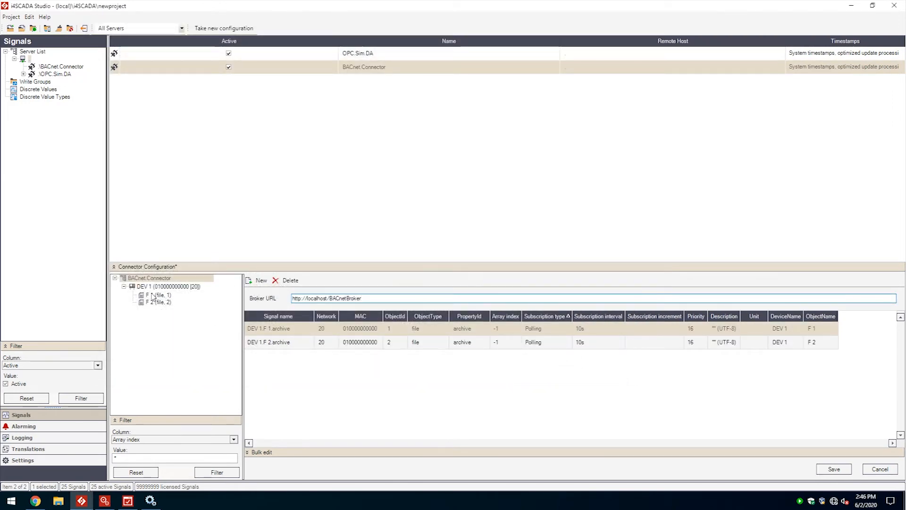
Step: Reopen the properties selector, import all properties of DEV 1 without a property filter and close it
{"action": "left_click", "coordinate": [256, 280]}
{"action": "left_click", "coordinate": [75, 81]}
{"action": "left_click", "coordinate": [73, 81]}
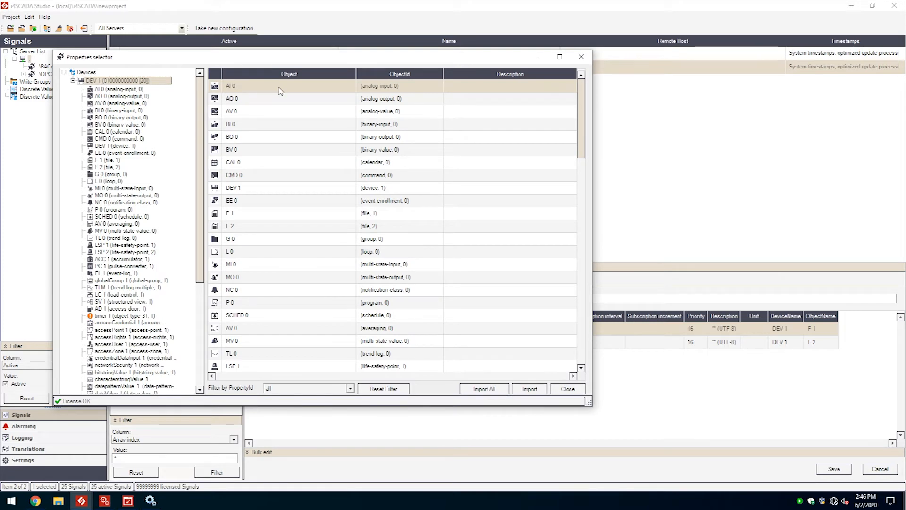
{"action": "left_click", "coordinate": [484, 389]}
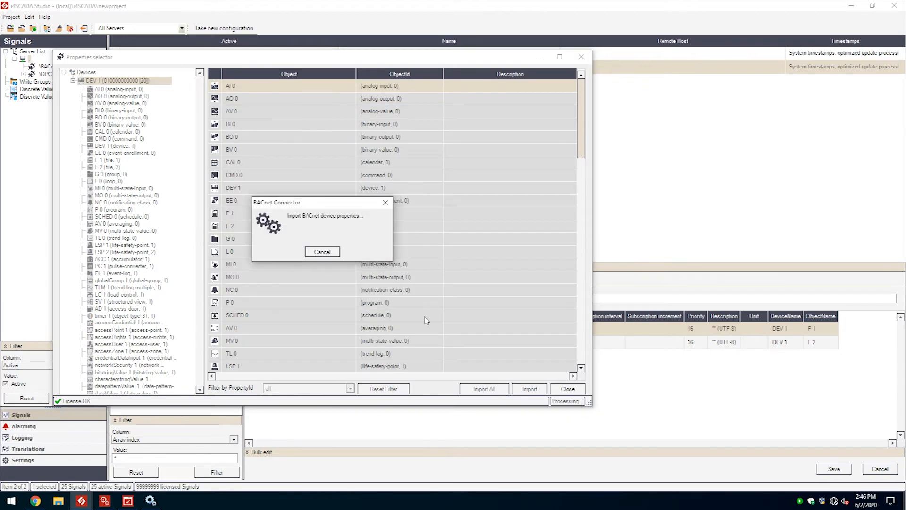
{"action": "left_click", "coordinate": [567, 388]}
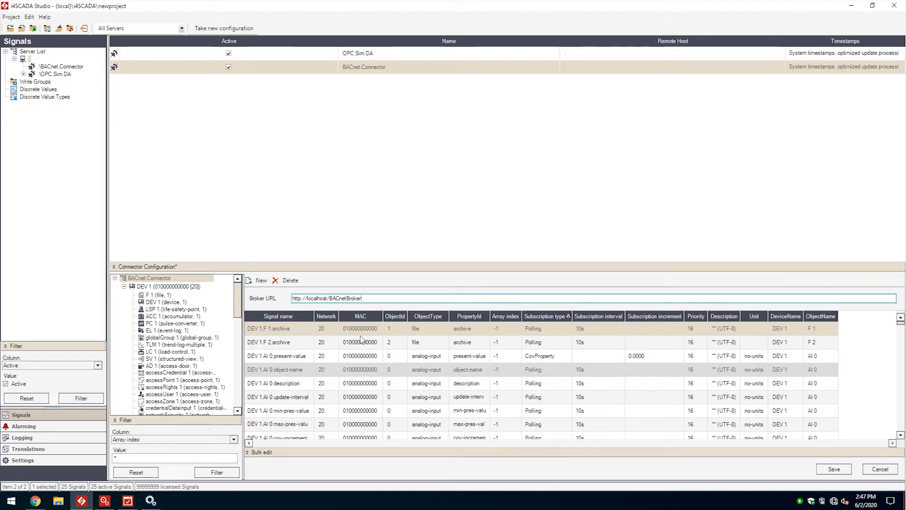
Step: Review the imported signals of F 1, ACC 1 and the whole DEV 1, sorting the list by signal name
{"action": "left_click", "coordinate": [158, 295]}
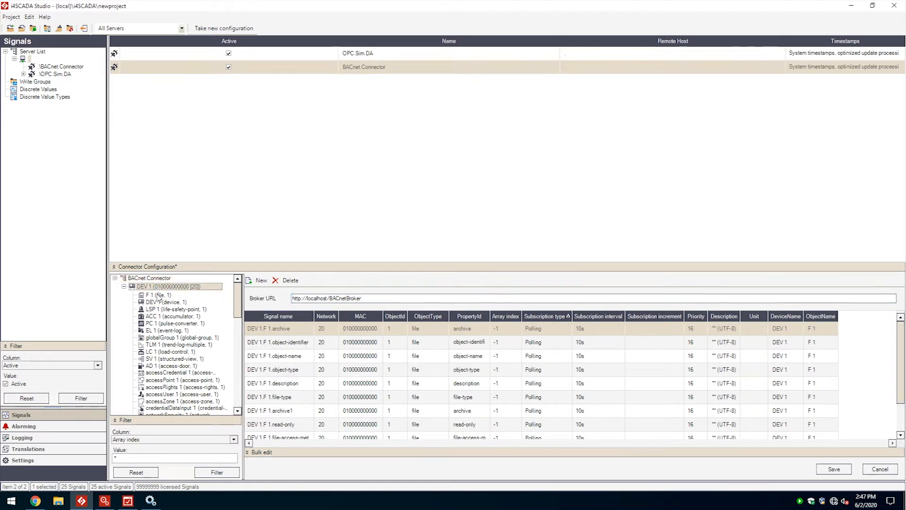
{"action": "left_click", "coordinate": [164, 316]}
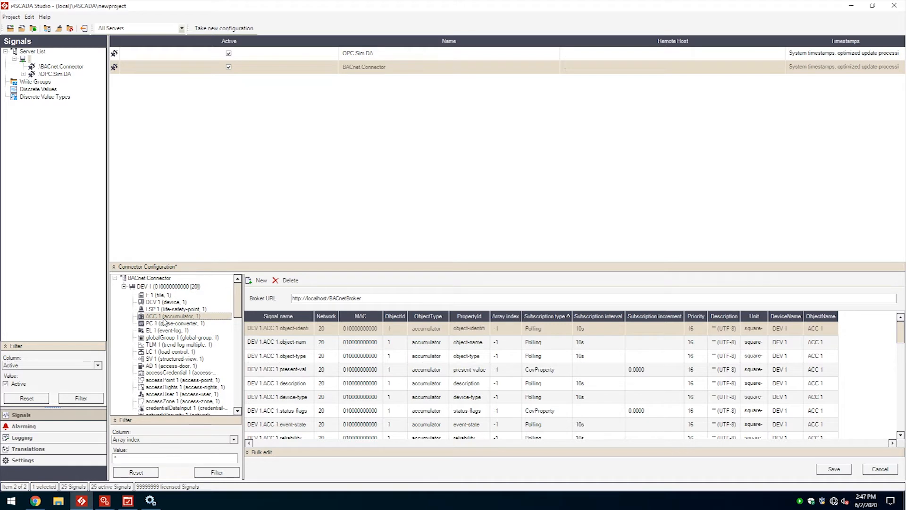
{"action": "left_click", "coordinate": [165, 286]}
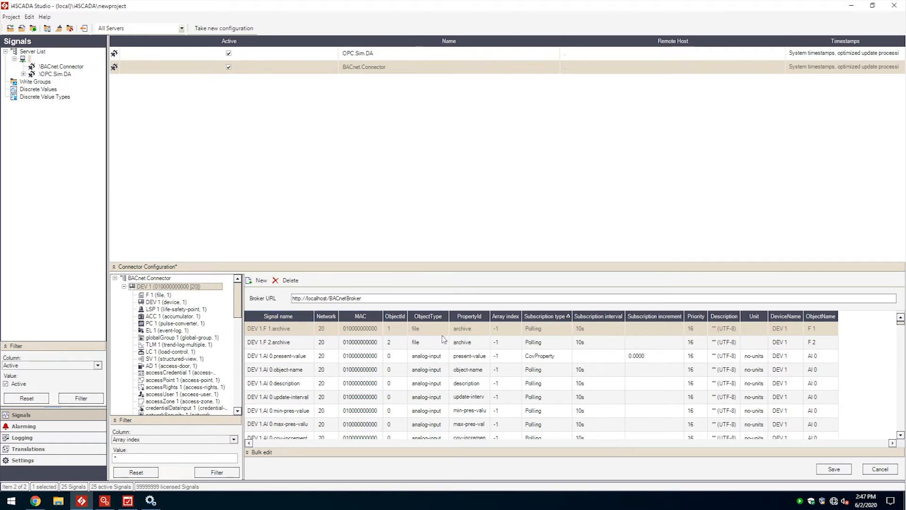
{"action": "left_click", "coordinate": [309, 317]}
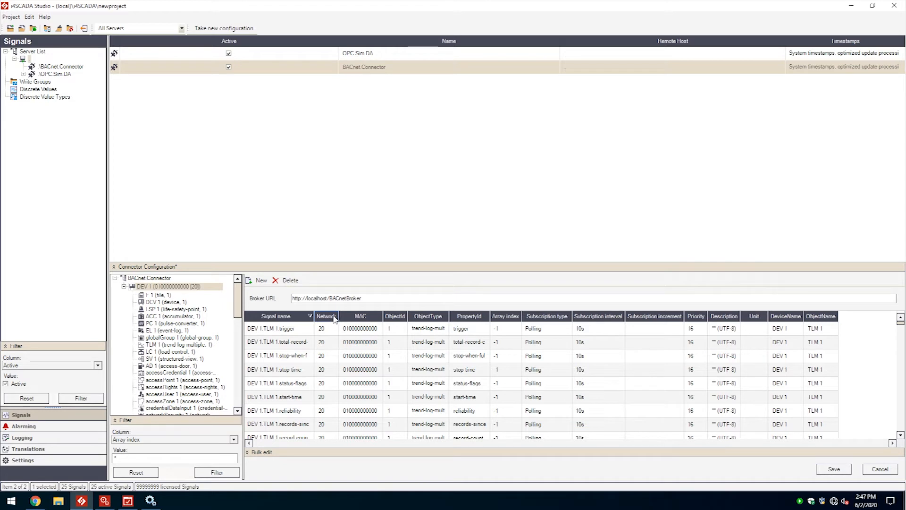
Step: Open the array index of the second TLM 1 signal, below trigger, for editing
{"action": "left_click", "coordinate": [401, 330]}
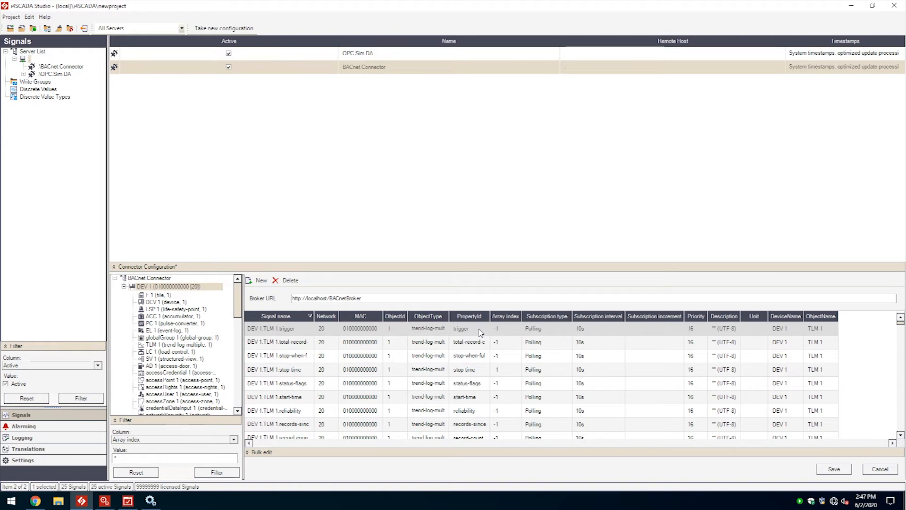
{"action": "left_click", "coordinate": [517, 342]}
{"action": "left_click", "coordinate": [517, 344]}
{"action": "left_click", "coordinate": [517, 345]}
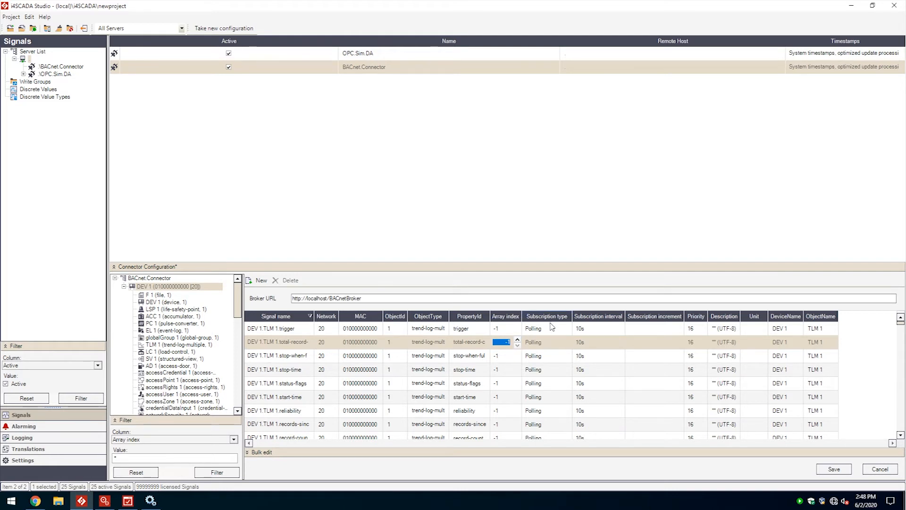
Step: Try CovObject as the subscription type of DEV 1.TLM 1.trigger, and set it to CovProperty
{"action": "left_click", "coordinate": [568, 329]}
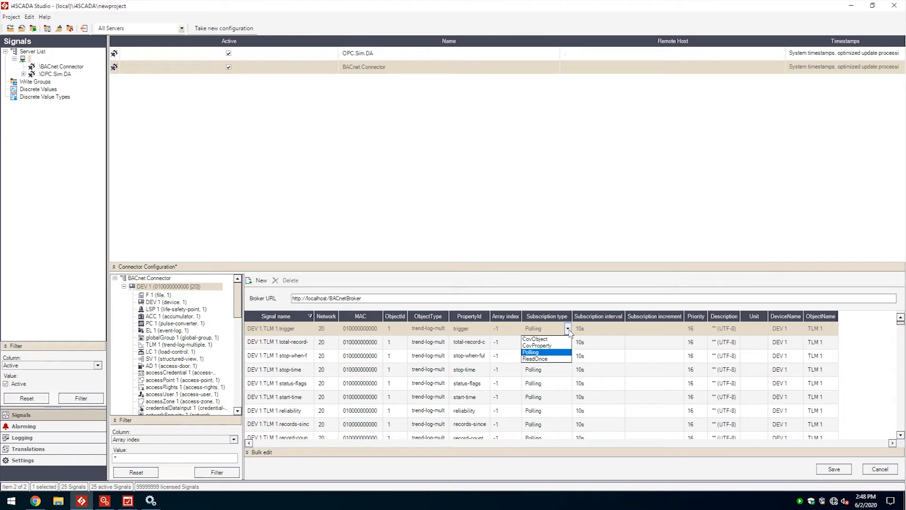
{"action": "left_click", "coordinate": [549, 340]}
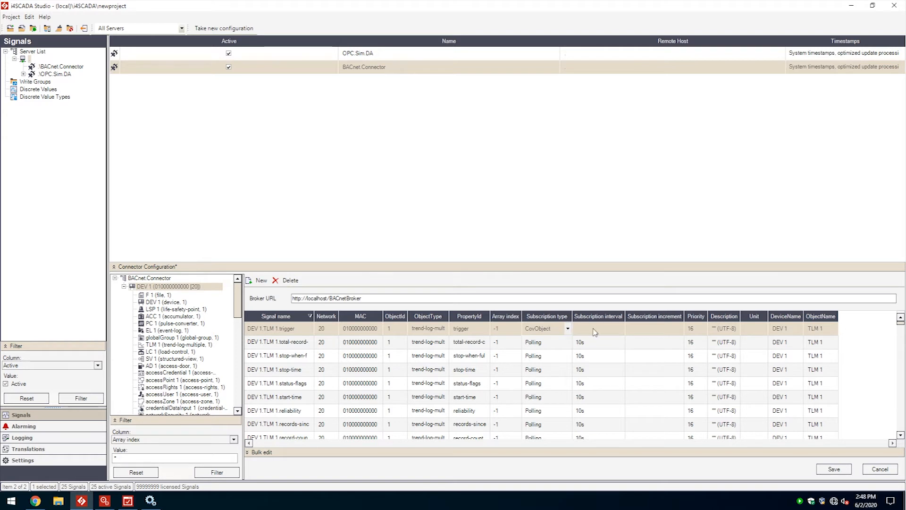
{"action": "left_click", "coordinate": [568, 330]}
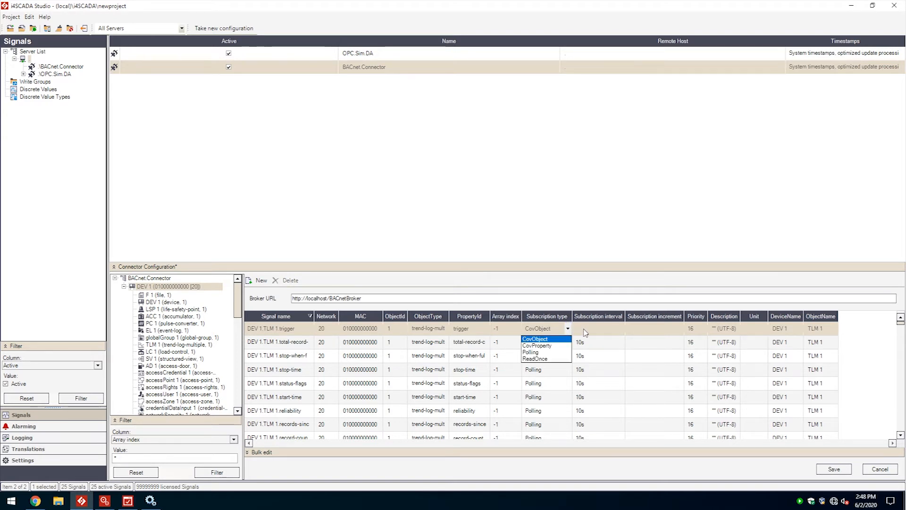
{"action": "left_click", "coordinate": [568, 329]}
{"action": "left_click", "coordinate": [568, 330]}
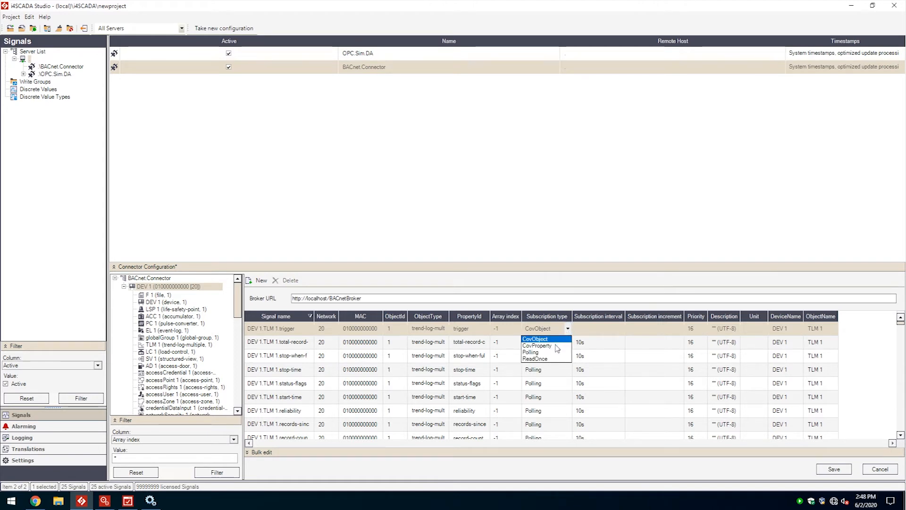
{"action": "left_click", "coordinate": [558, 349]}
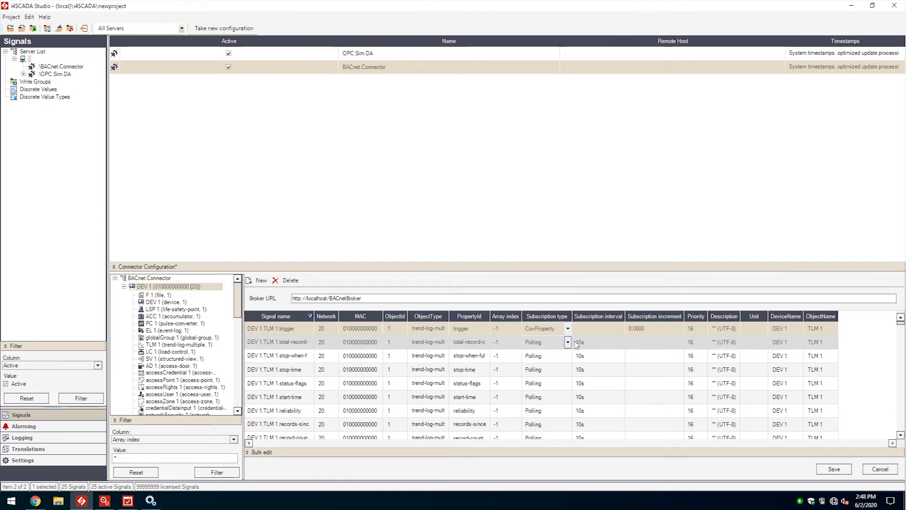
Step: Open the subscription increment of DEV 1.TLM 1.trigger for editing, and set its subscription type to Polling, checking the available intervals
{"action": "left_click", "coordinate": [657, 329]}
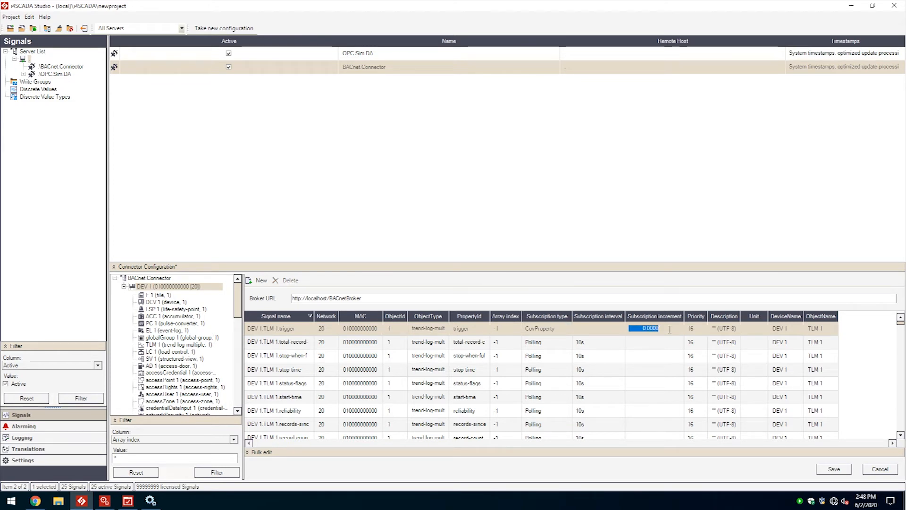
{"action": "left_click", "coordinate": [669, 330]}
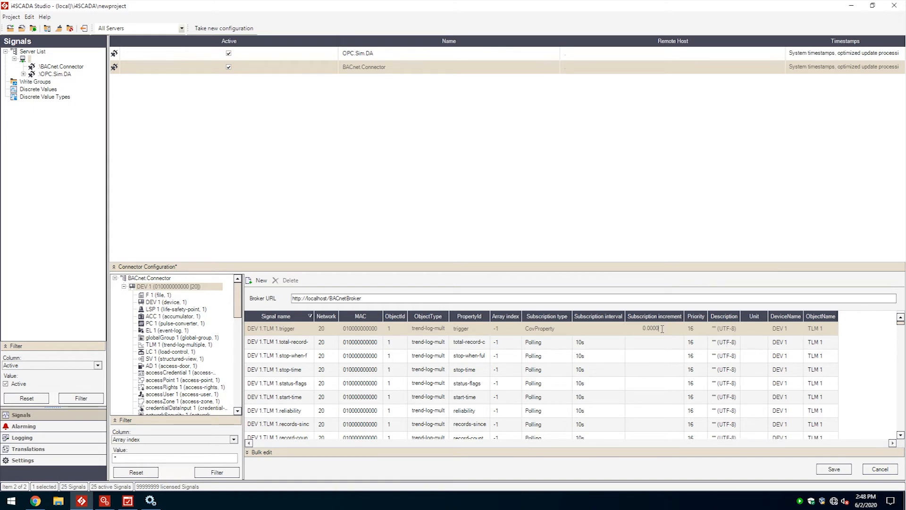
{"action": "left_click", "coordinate": [568, 328]}
{"action": "left_click", "coordinate": [571, 354]}
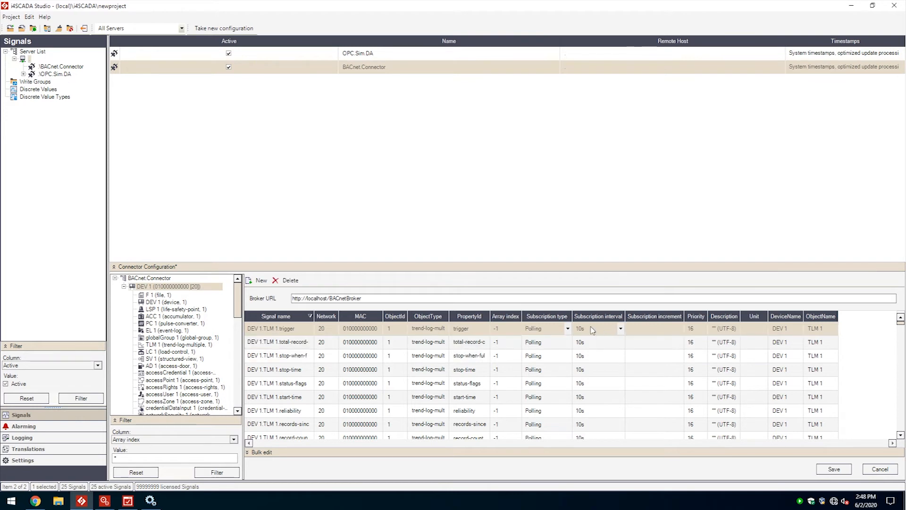
{"action": "left_click", "coordinate": [620, 329]}
Step: Try ReadOnce as the subscription type of DEV 1.TLM 1.trigger, and return it to Polling
{"action": "left_click", "coordinate": [568, 328]}
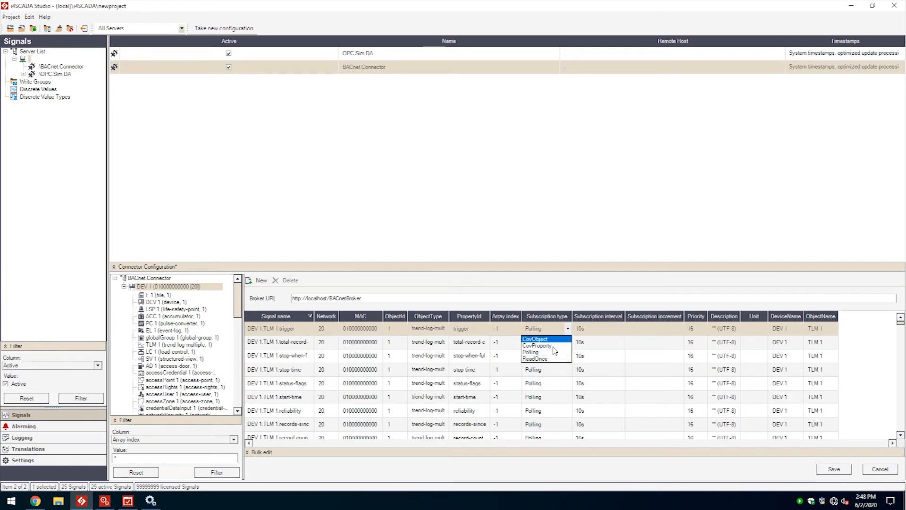
{"action": "left_click", "coordinate": [546, 359]}
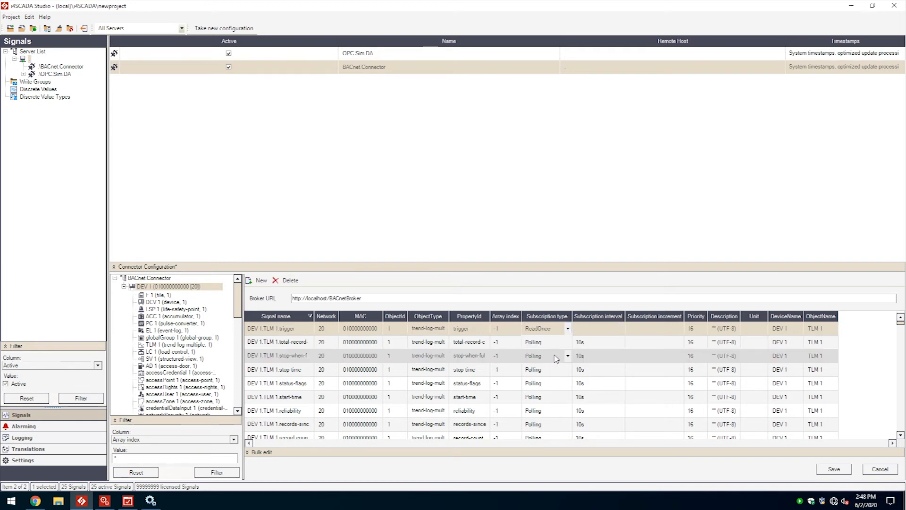
{"action": "left_click", "coordinate": [568, 329]}
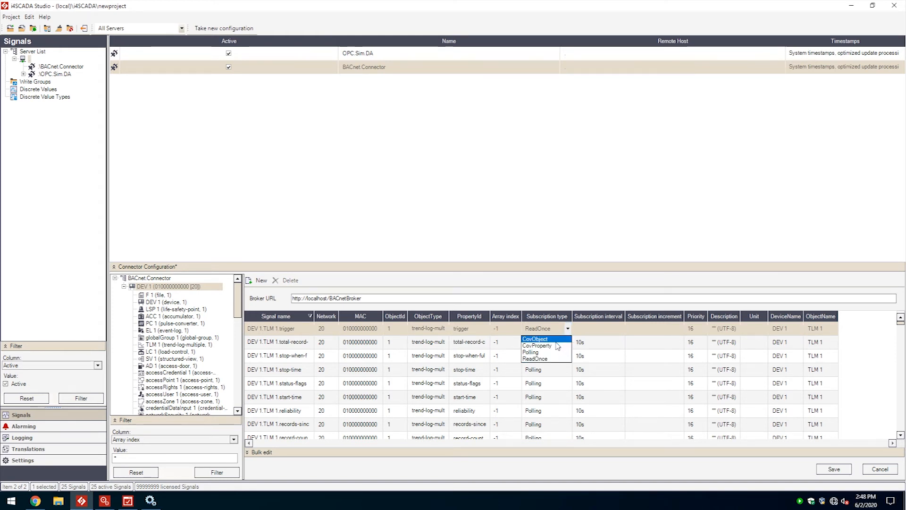
{"action": "left_click", "coordinate": [546, 352]}
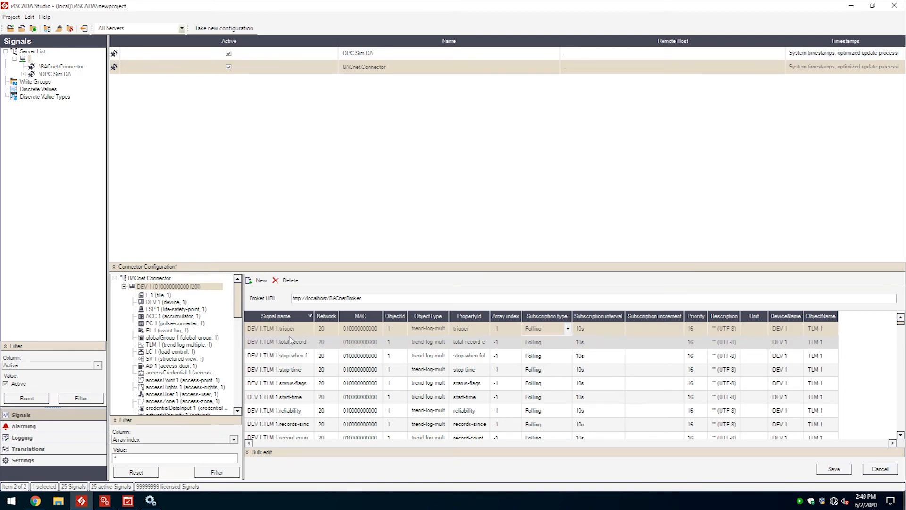
Step: Sort the DEV 1 signals by subscription type in both directions, and check the priority options of DEV 1.F 1.archive
{"action": "scroll", "coordinate": [534, 371], "scroll_direction": "down", "scroll_amount": 3}
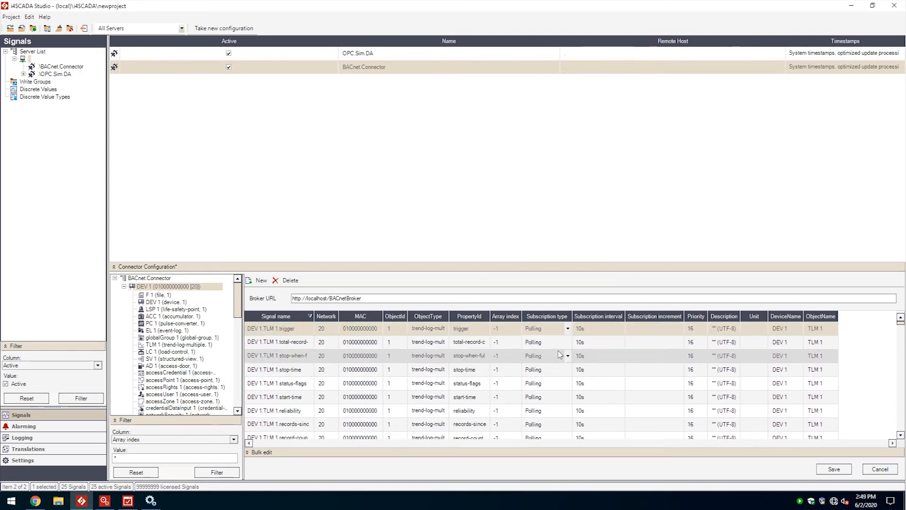
{"action": "left_click", "coordinate": [566, 317]}
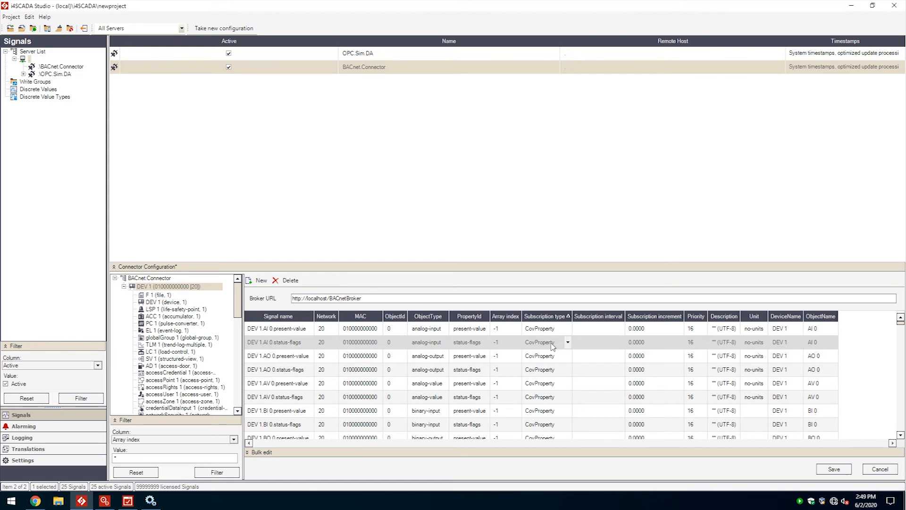
{"action": "left_click", "coordinate": [569, 319]}
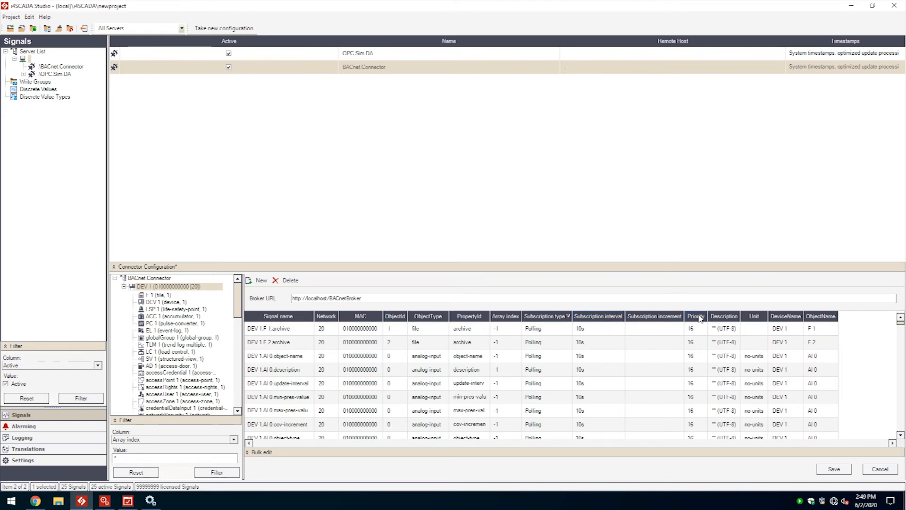
{"action": "left_click", "coordinate": [703, 328]}
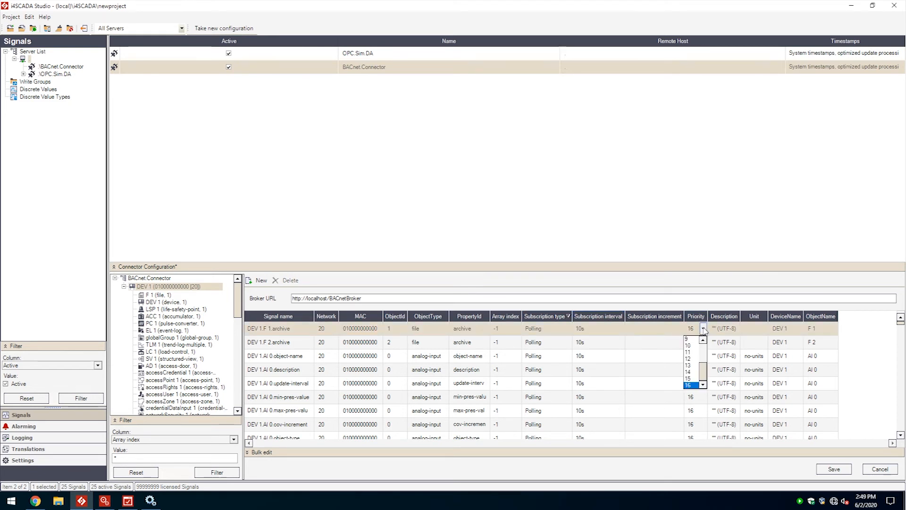
{"action": "left_click", "coordinate": [703, 329]}
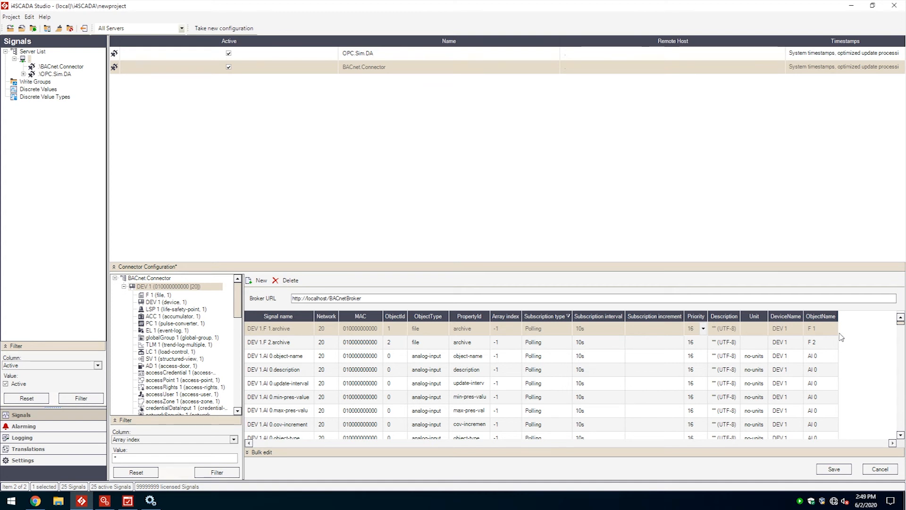
Step: Save the connector configuration, and browse BACnet.Connector with all its items selected
{"action": "left_click", "coordinate": [827, 470]}
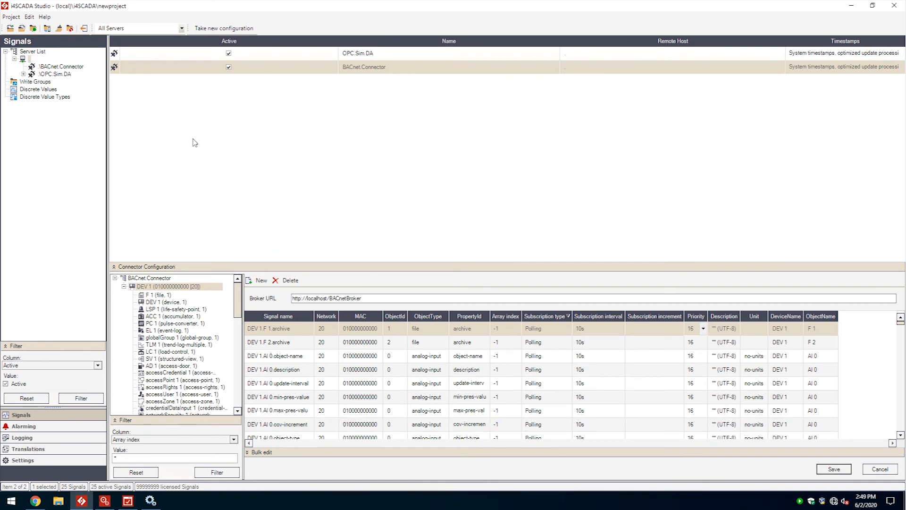
{"action": "right_click", "coordinate": [60, 66]}
{"action": "left_click", "coordinate": [88, 109]}
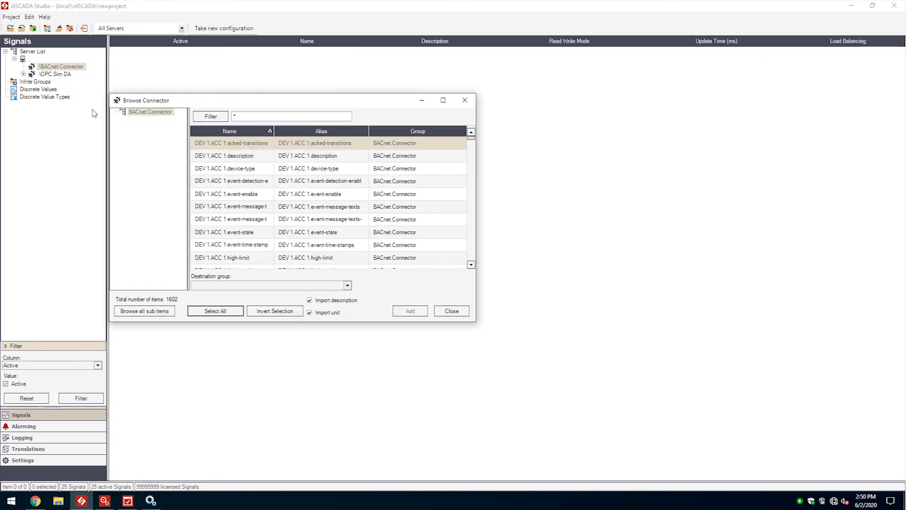
{"action": "left_click", "coordinate": [215, 311]}
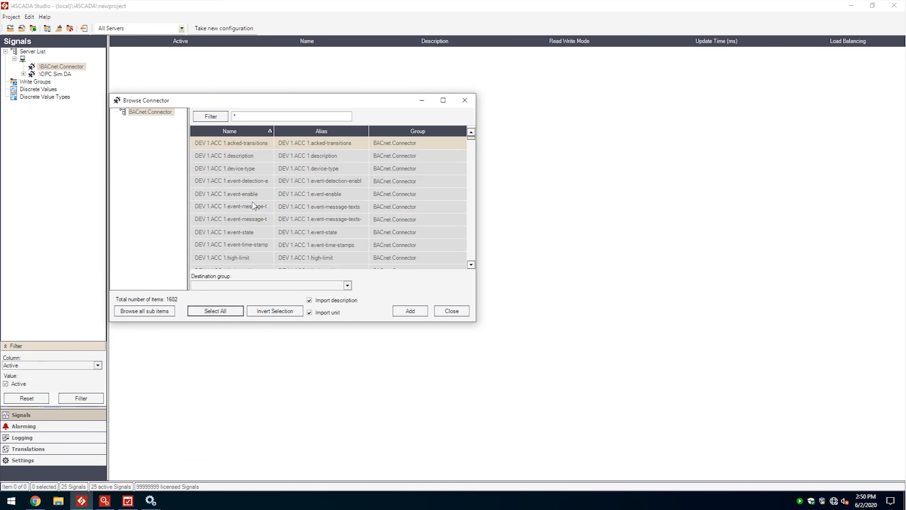
Step: Add the selected items to a new destination group named BACnet, and close the connector browser
{"action": "left_click", "coordinate": [348, 285]}
{"action": "type", "text": "B"}
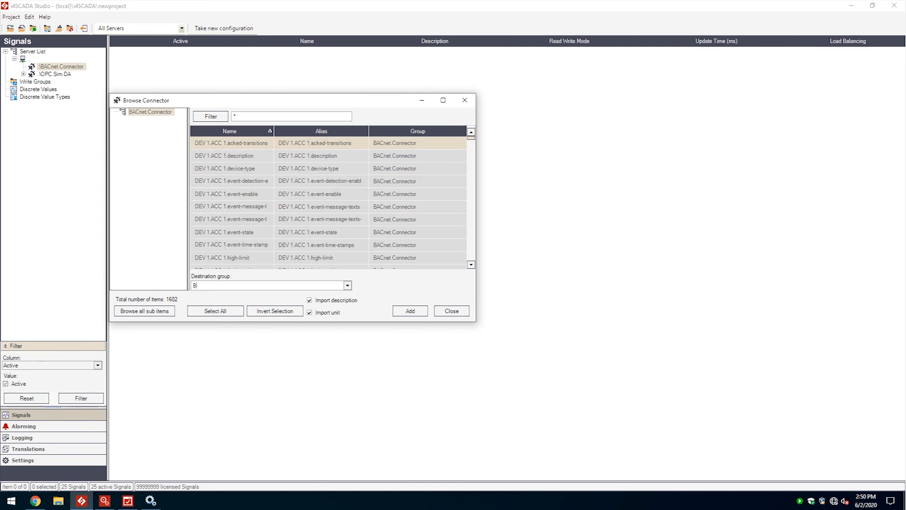
{"action": "type", "text": "ACnet"}
{"action": "left_click", "coordinate": [410, 310]}
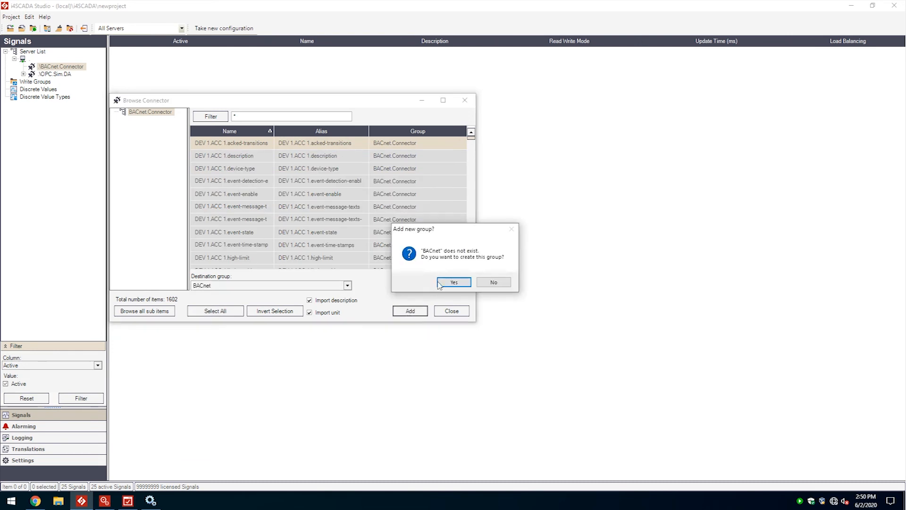
{"action": "left_click", "coordinate": [454, 283]}
{"action": "left_click", "coordinate": [449, 311]}
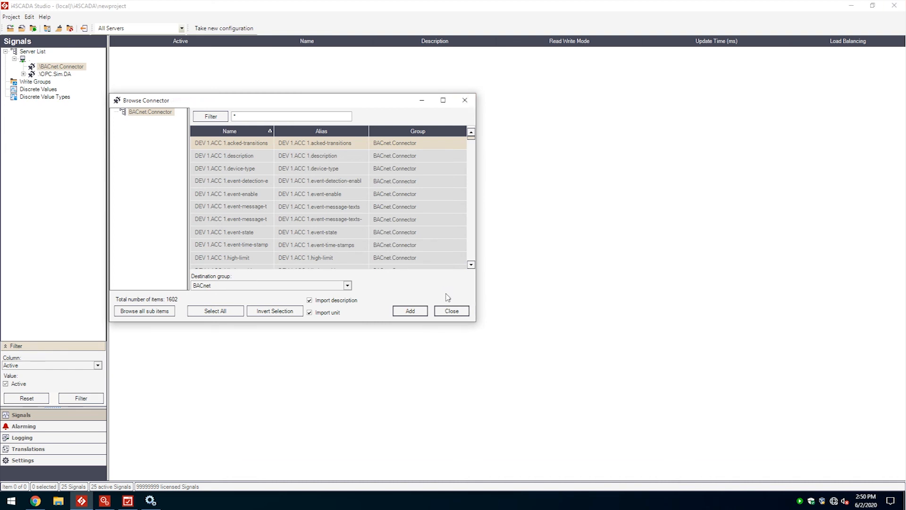
Step: Open the BACnet group and show the signal details of DEV 1.ACC 1.event-enable
{"action": "left_click", "coordinate": [56, 74]}
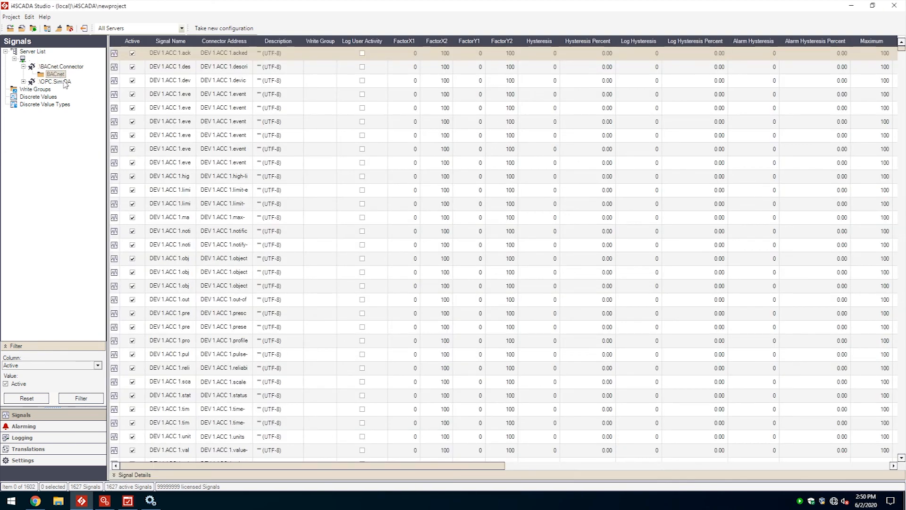
{"action": "left_click", "coordinate": [185, 107]}
{"action": "left_click", "coordinate": [136, 475]}
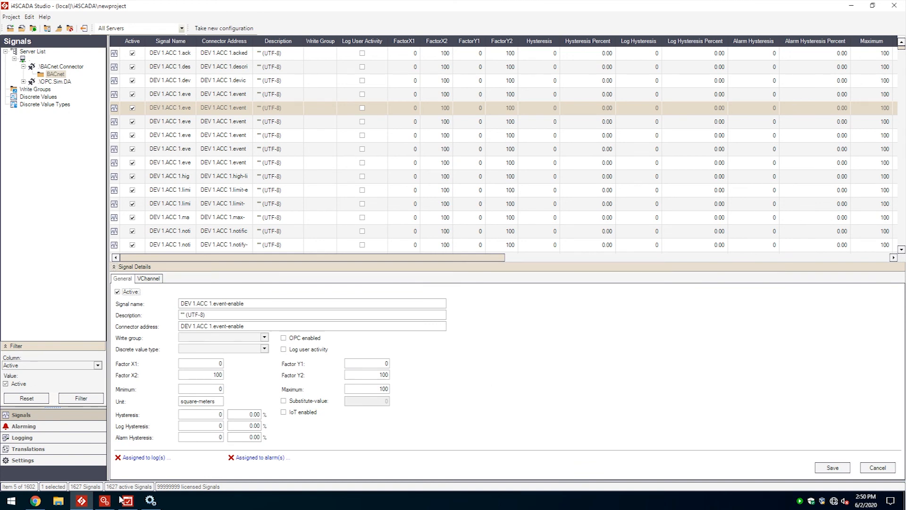
Step: Switch to i4SCADA Test Center and import the BACnet group's signals from DEV 1.ACC 1.acked-transitions through DEV 1.ACC 1.object-identifier to check their values
{"action": "left_click", "coordinate": [127, 500]}
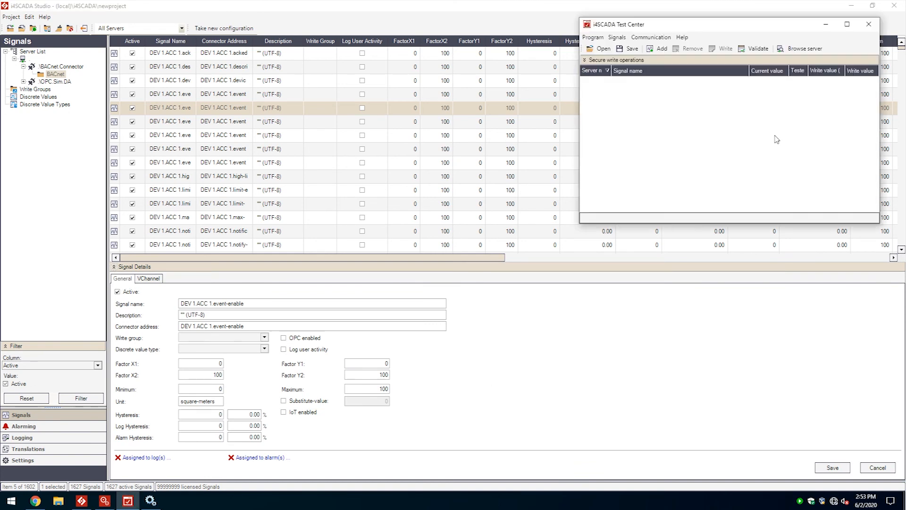
{"action": "left_click", "coordinate": [802, 49]}
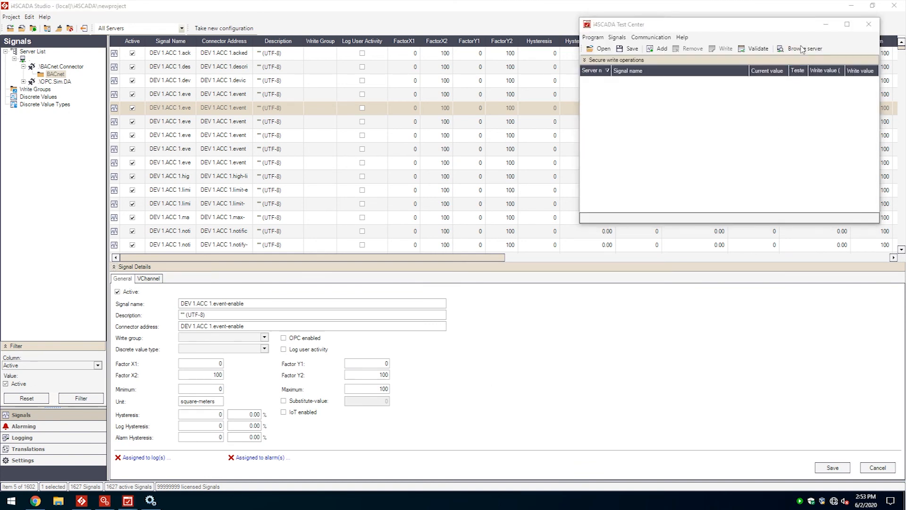
{"action": "left_click", "coordinate": [545, 35]}
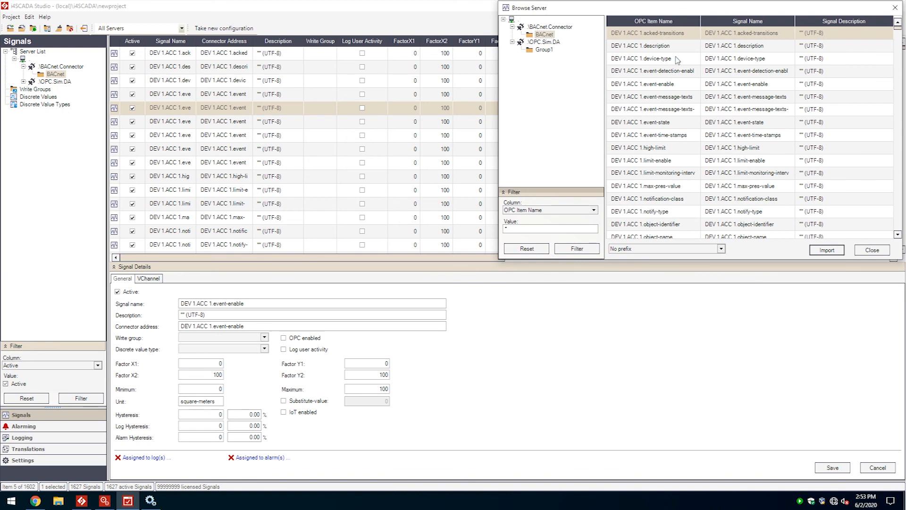
{"action": "left_click", "coordinate": [665, 224], "text": "shift"}
{"action": "left_click", "coordinate": [811, 250]}
{"action": "left_click", "coordinate": [872, 250]}
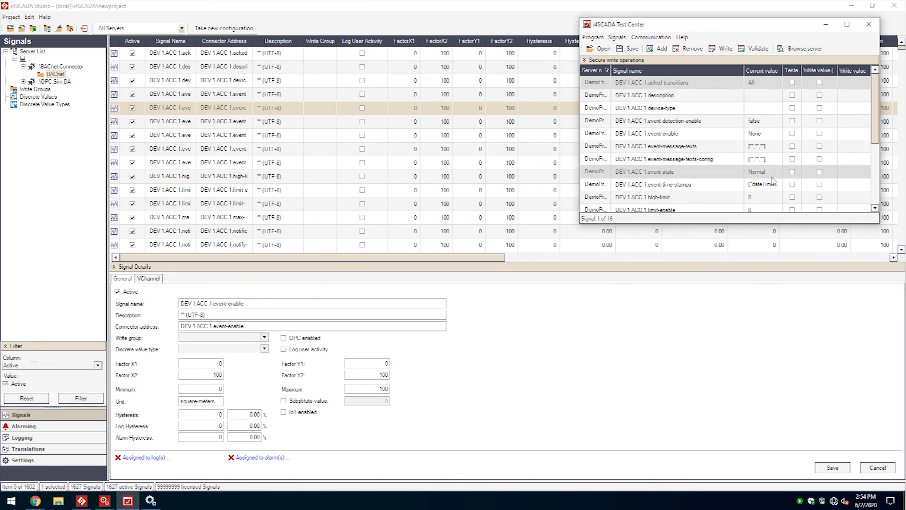
{"action": "left_click", "coordinate": [717, 160]}
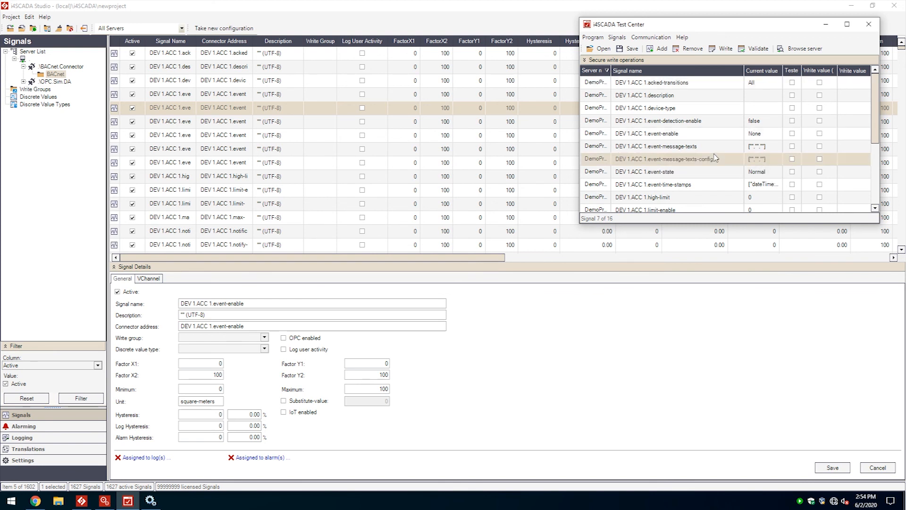